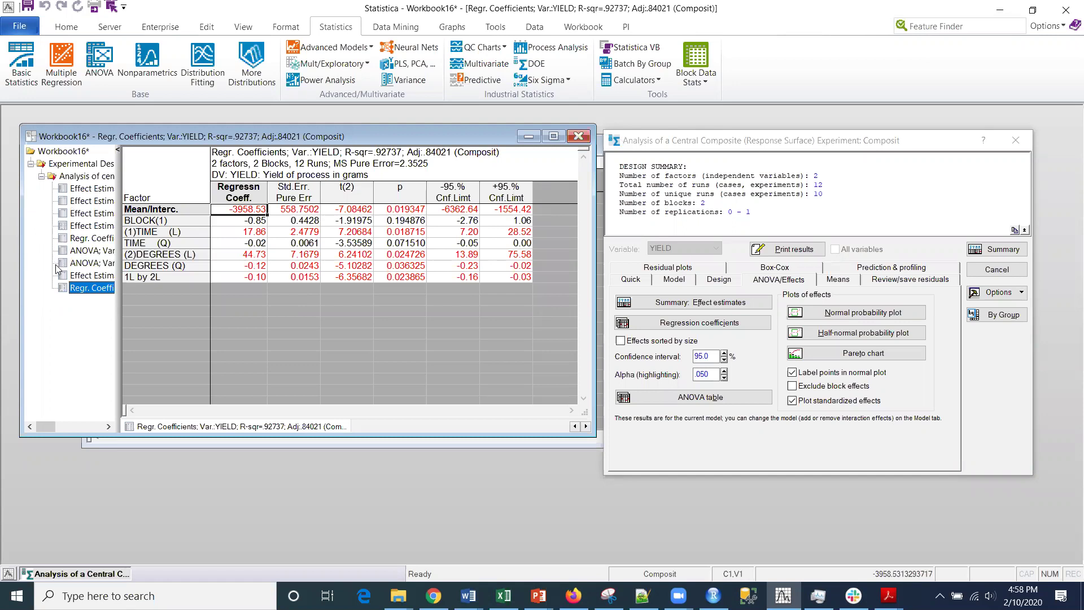
{"action": "left_click", "coordinate": [91, 275]}
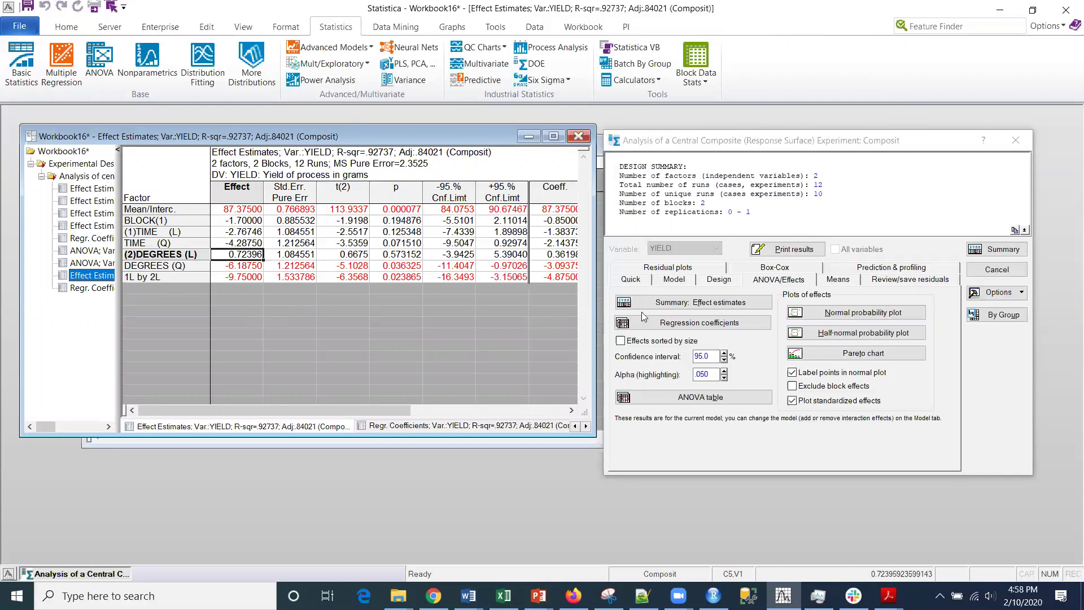
{"action": "key", "text": "alt+Tab"}
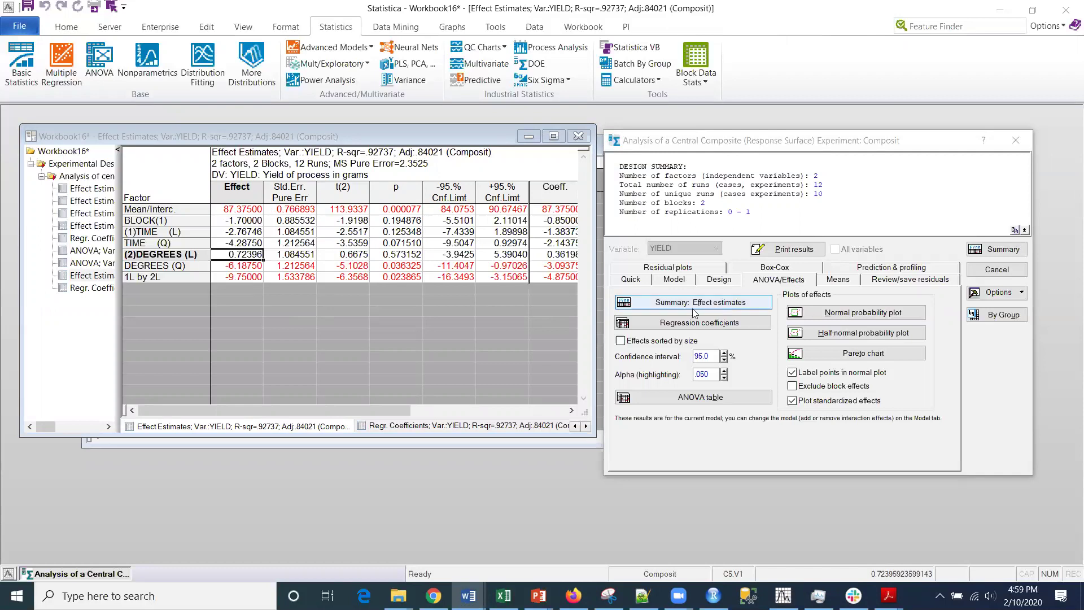
Step: Request predicted YIELD values from the Prediction & profiling options
{"action": "left_click", "coordinate": [869, 269]}
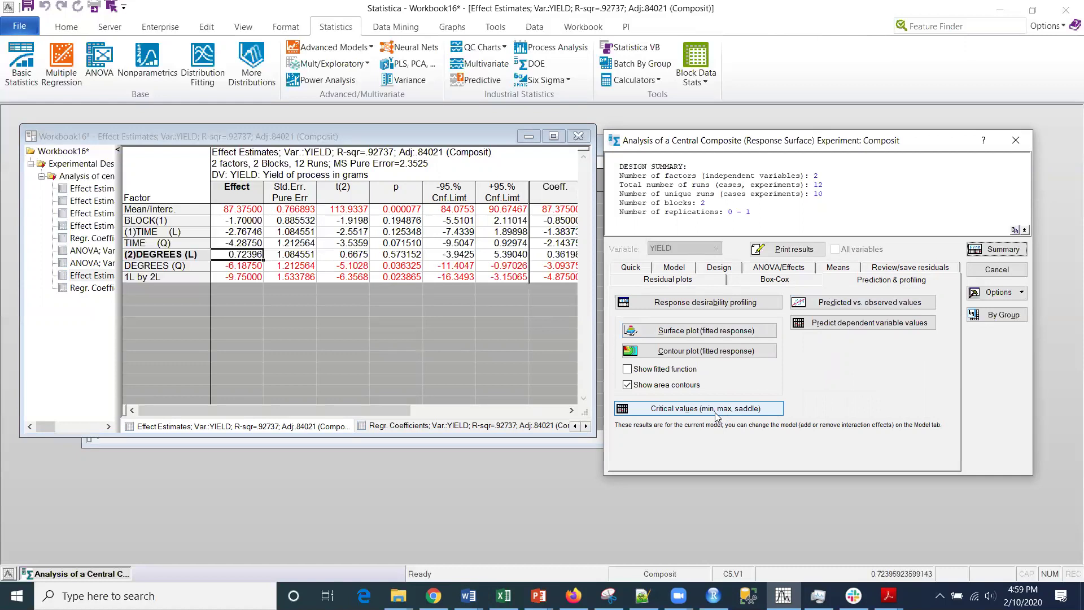
{"action": "left_click", "coordinate": [852, 327]}
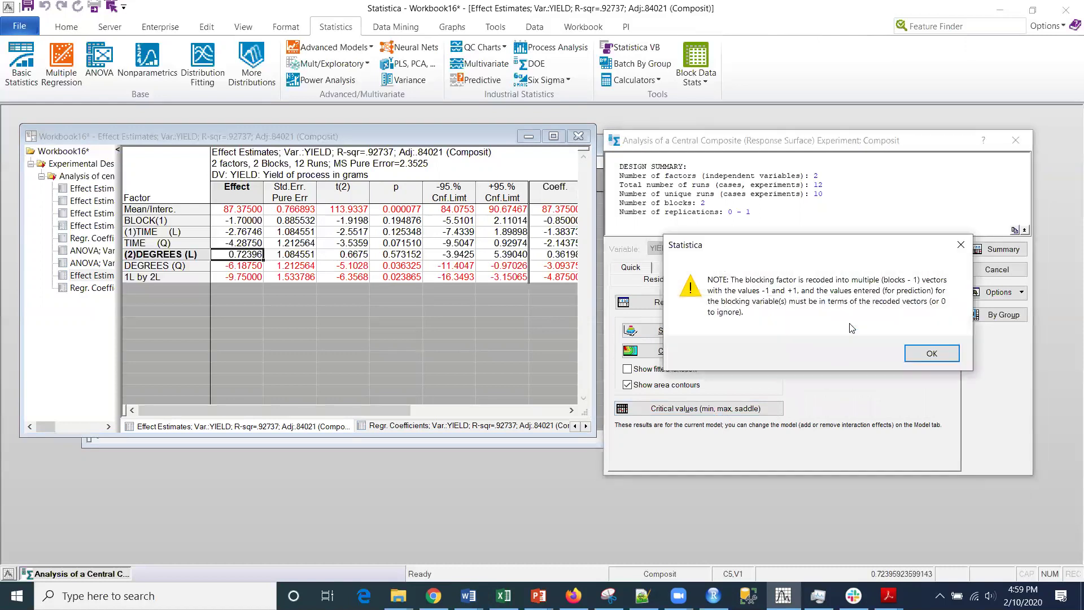
Step: Dismiss the recoding note and enter factor values BLOCK(1) 0, TIME 100, DEGREES 150
{"action": "left_click", "coordinate": [932, 353]}
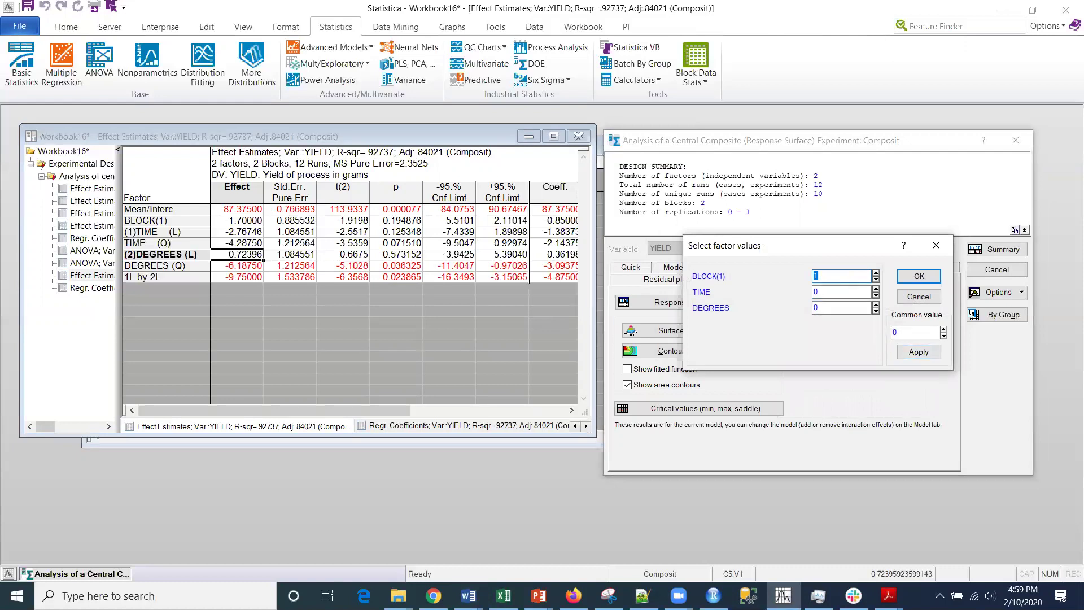
{"action": "key", "text": "alt+Tab"}
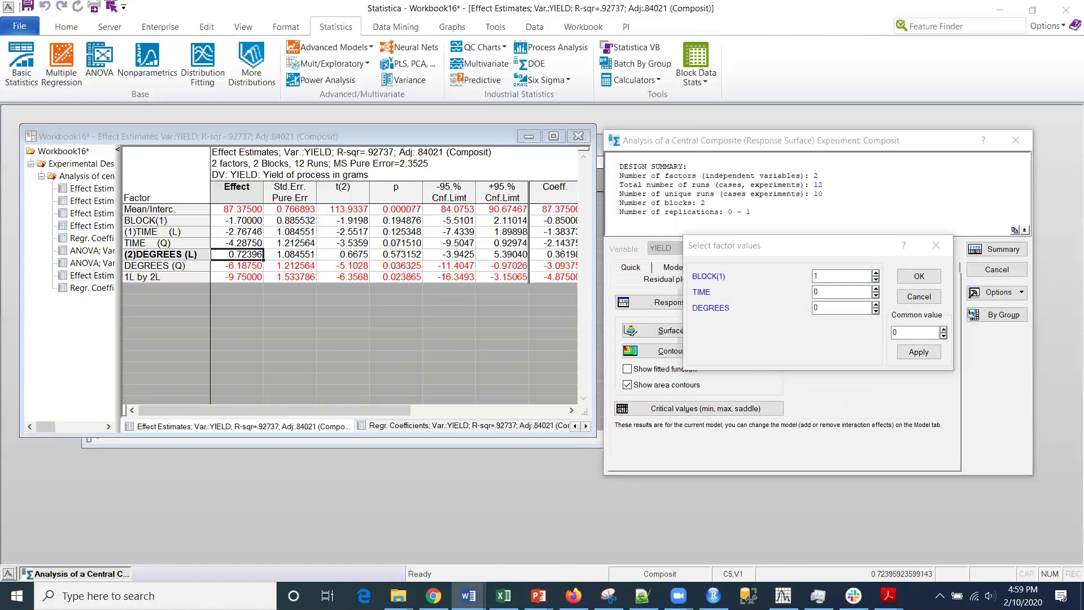
{"action": "key", "text": "alt+Tab"}
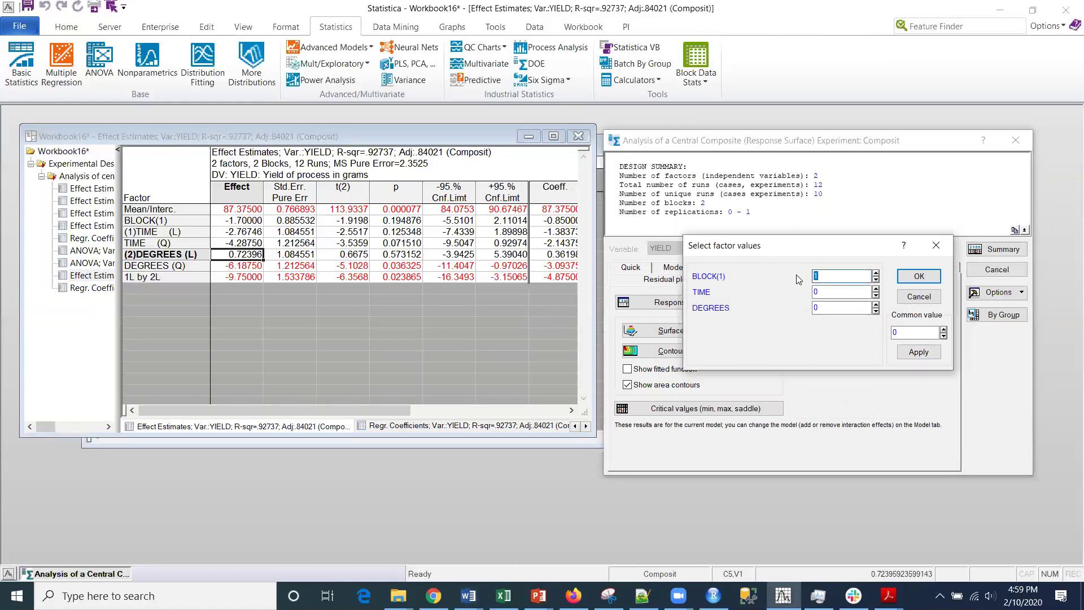
{"action": "type", "text": "0"}
{"action": "key", "text": "Tab"}
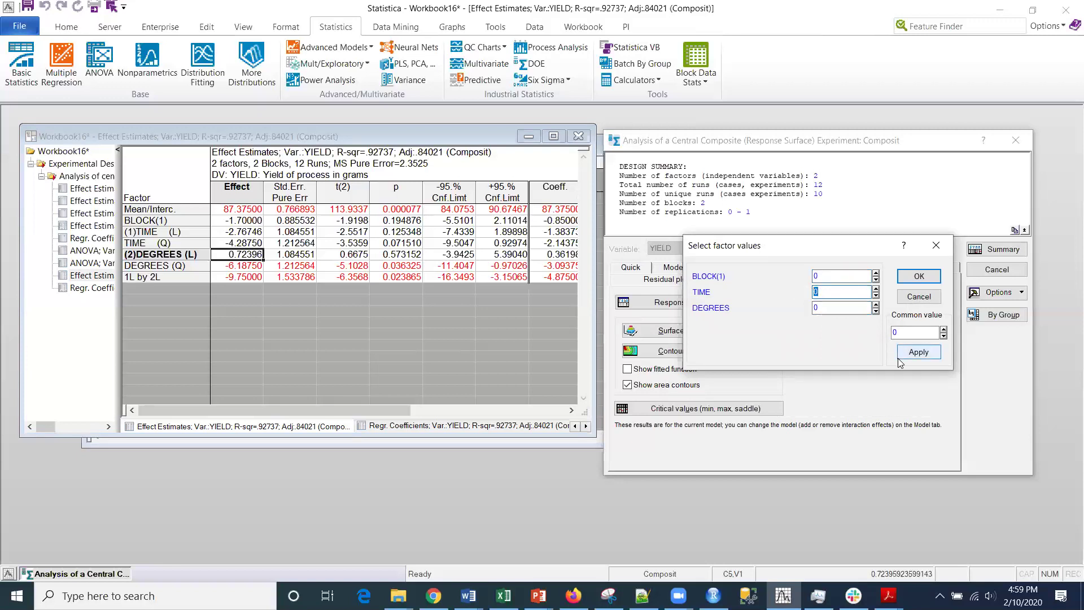
{"action": "type", "text": "100"}
{"action": "key", "text": "Tab"}
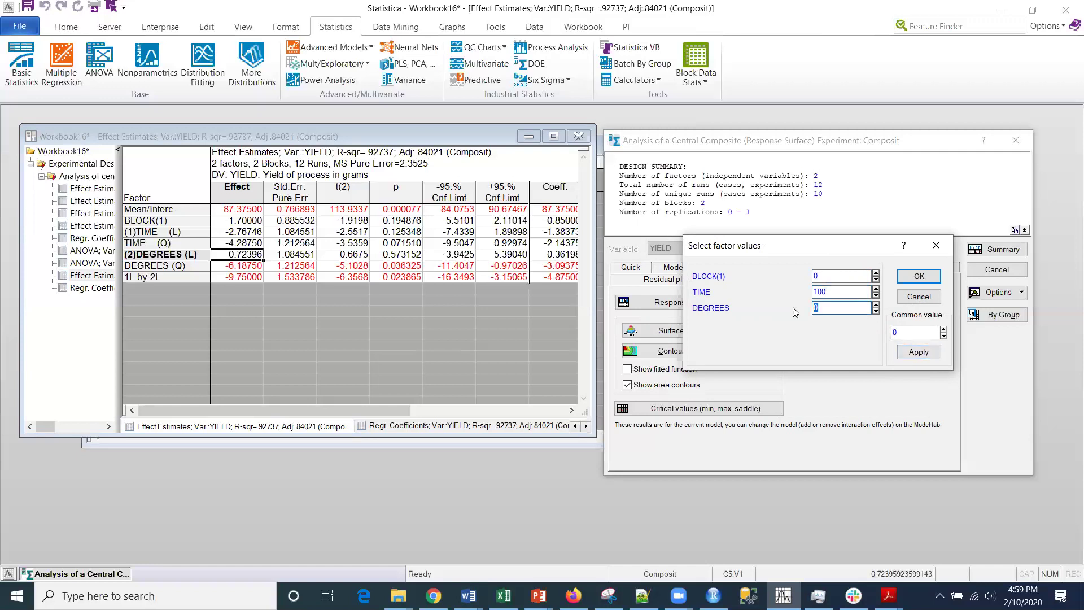
{"action": "type", "text": "150"}
Step: Re-enter TIME 100 and DEGREES 150 after the common-value reset, then compute the predictions
{"action": "left_click", "coordinate": [918, 352]}
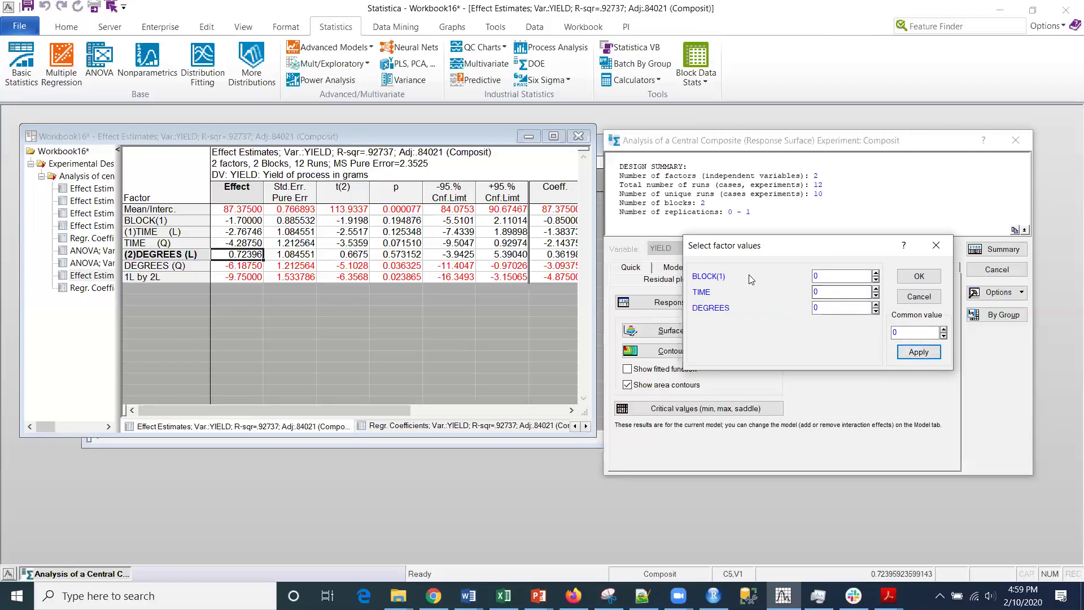
{"action": "key", "text": "Tab"}
{"action": "key", "text": "Tab"}
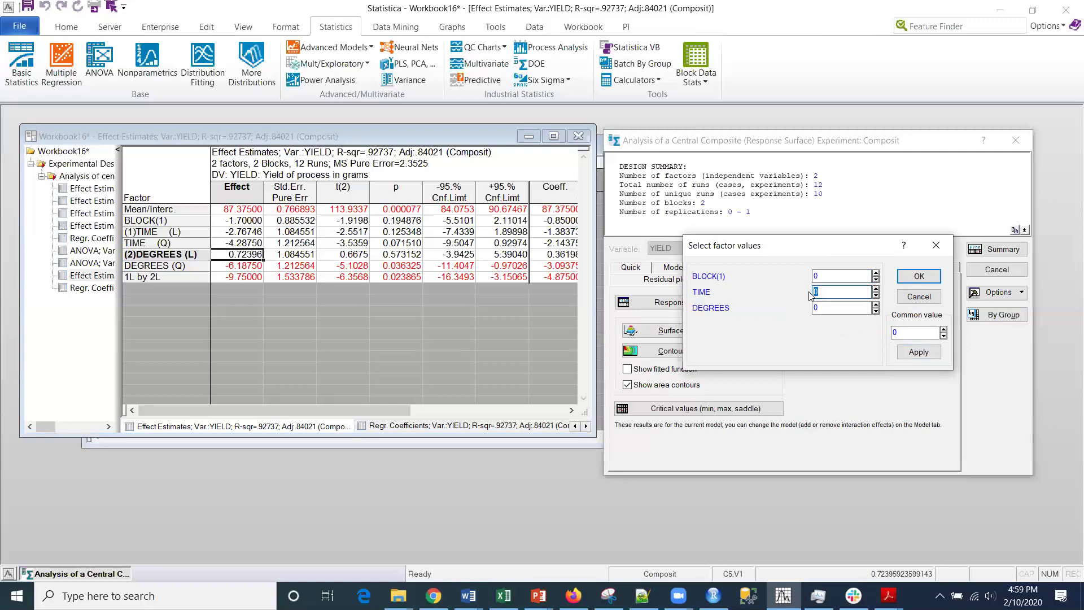
{"action": "type", "text": "100"}
{"action": "key", "text": "Tab"}
{"action": "type", "text": "150"}
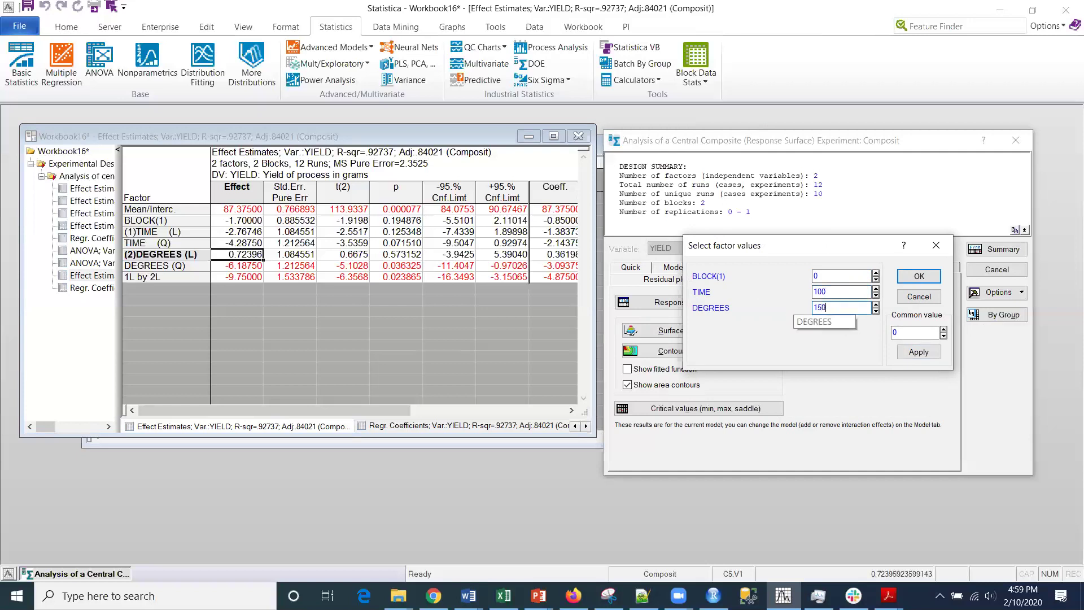
{"action": "left_click", "coordinate": [919, 276]}
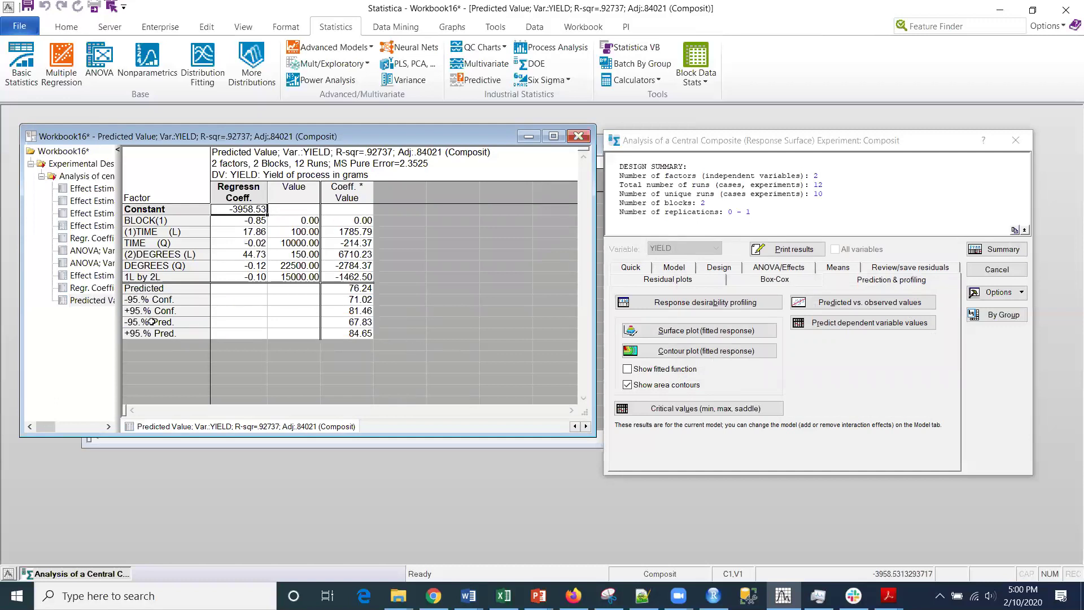
{"action": "left_click_drag", "start_coordinate": [131, 288], "coordinate": [355, 334]}
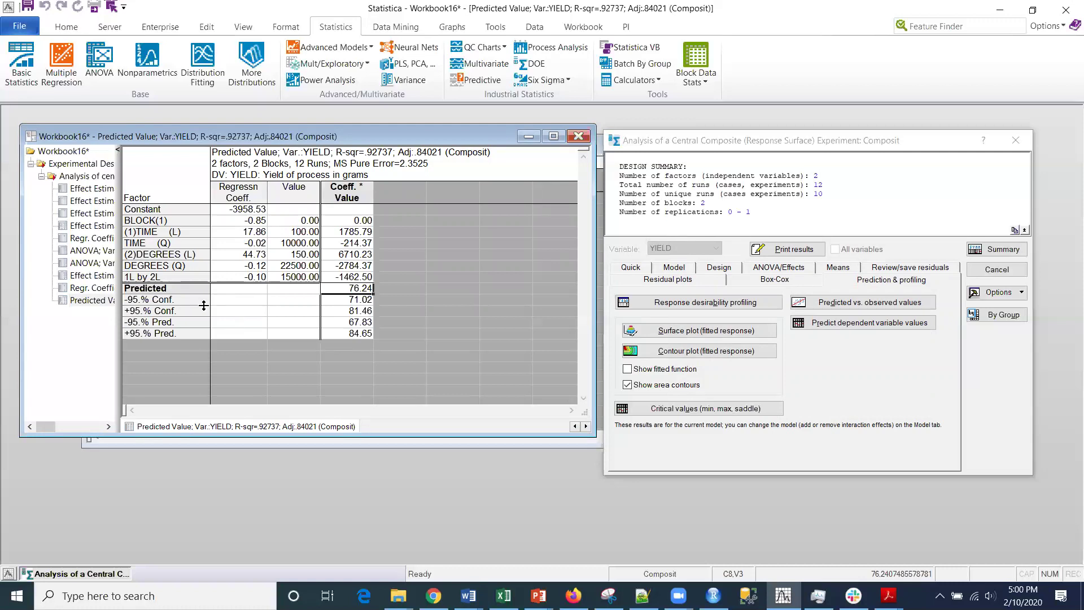
{"action": "left_click", "coordinate": [365, 300]}
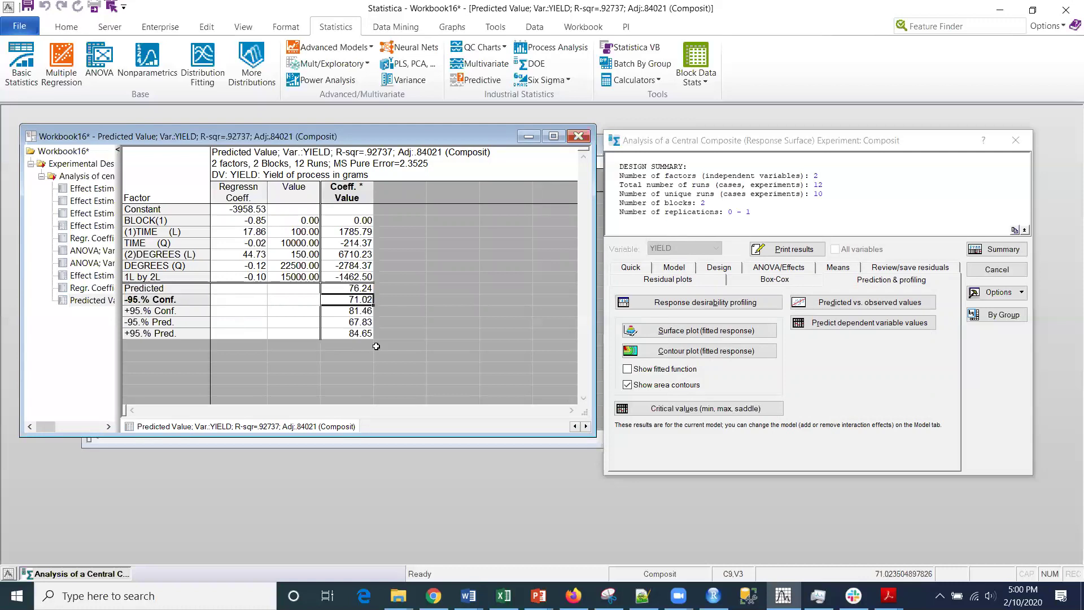
{"action": "left_click", "coordinate": [362, 311]}
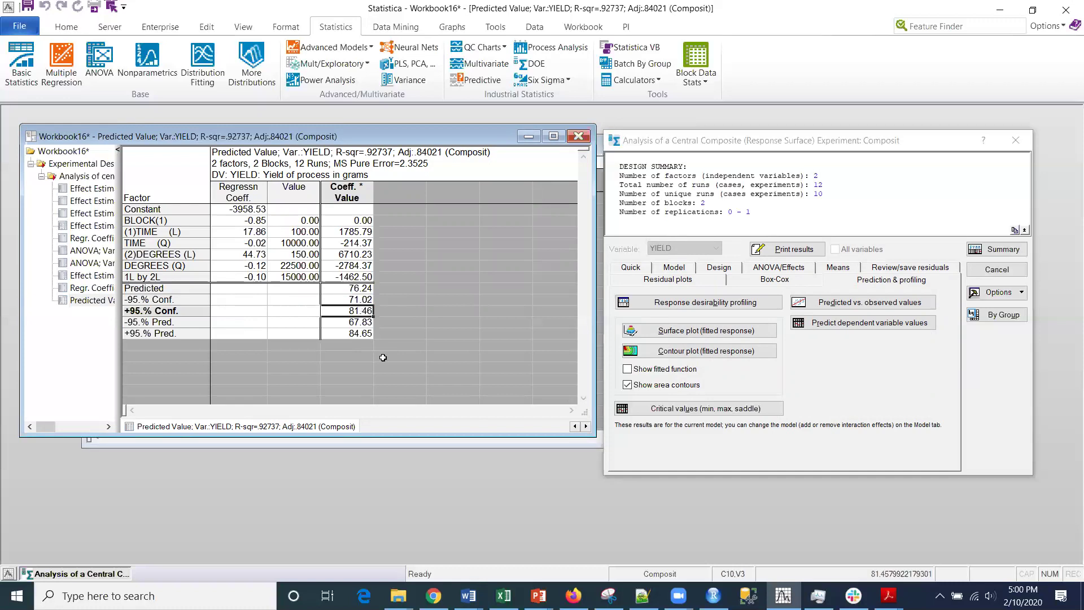
{"action": "left_click_drag", "start_coordinate": [362, 322], "coordinate": [363, 334]}
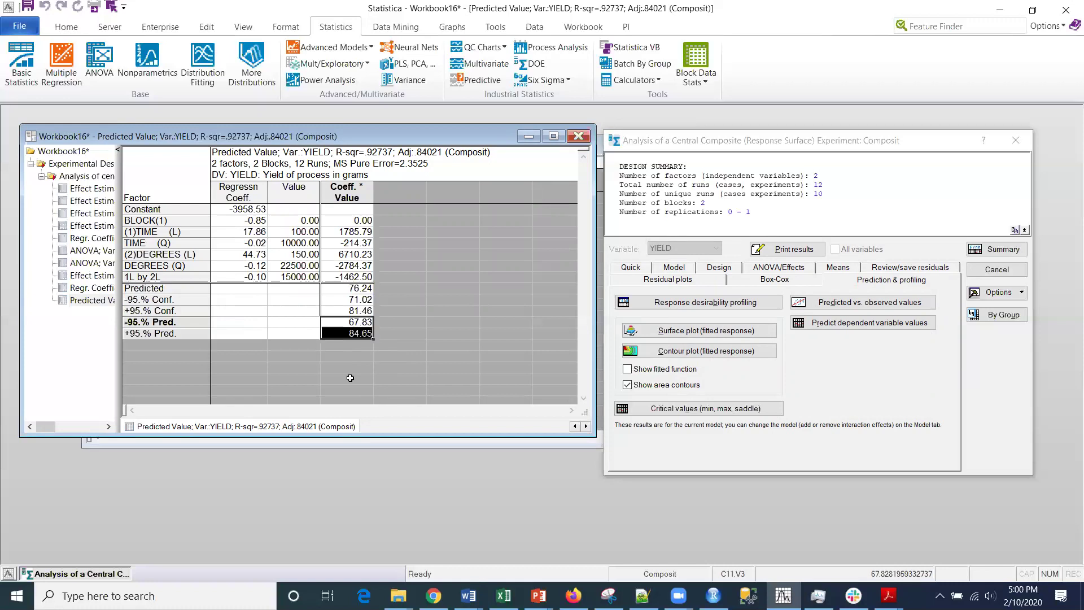
{"action": "left_click_drag", "start_coordinate": [347, 299], "coordinate": [347, 309]}
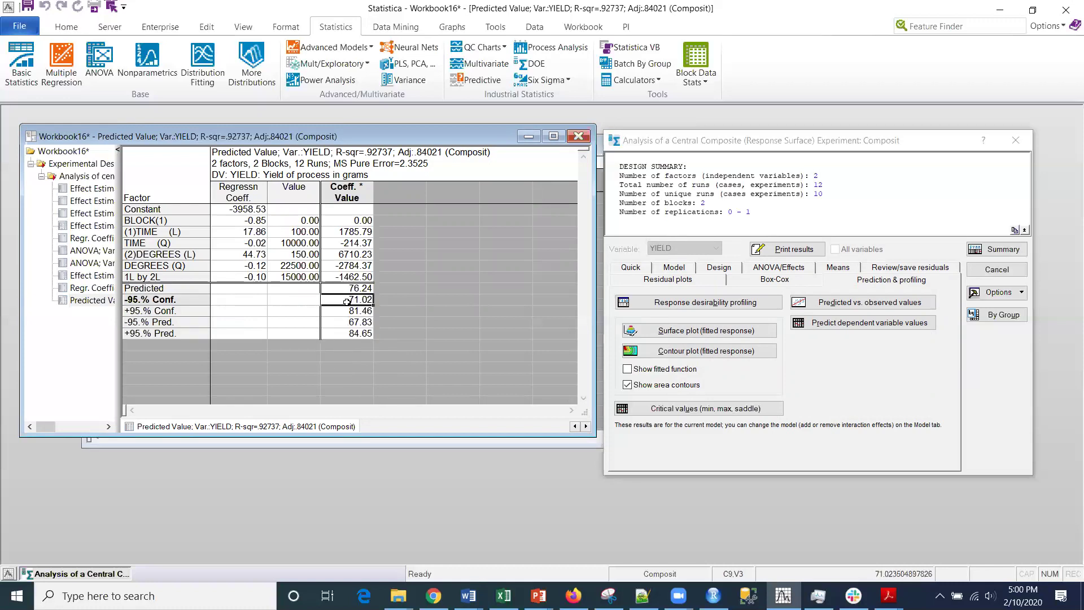
{"action": "left_click", "coordinate": [347, 333]}
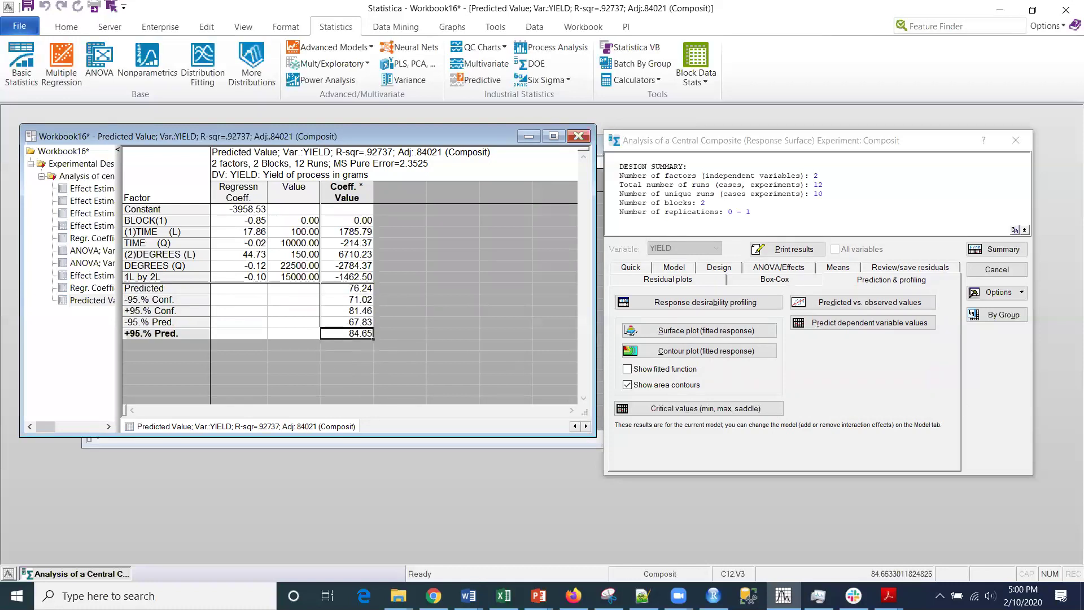
{"action": "key", "text": "alt+Tab"}
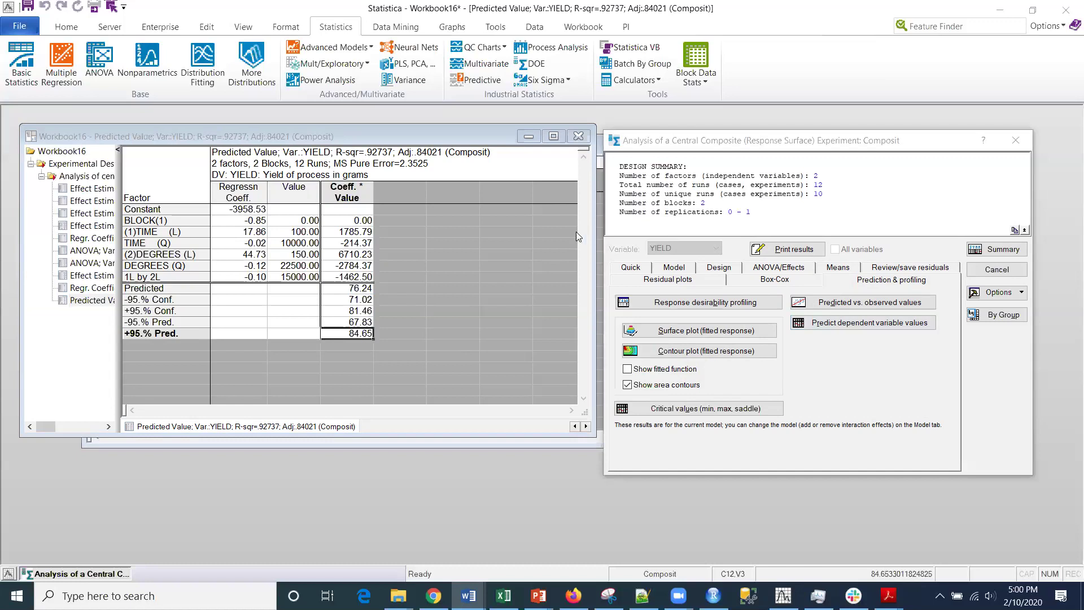
Step: Draw the fitted YIELD contour plot over TIME and DEGREES, accepting BLOCK(1) = 0
{"action": "left_click", "coordinate": [629, 272]}
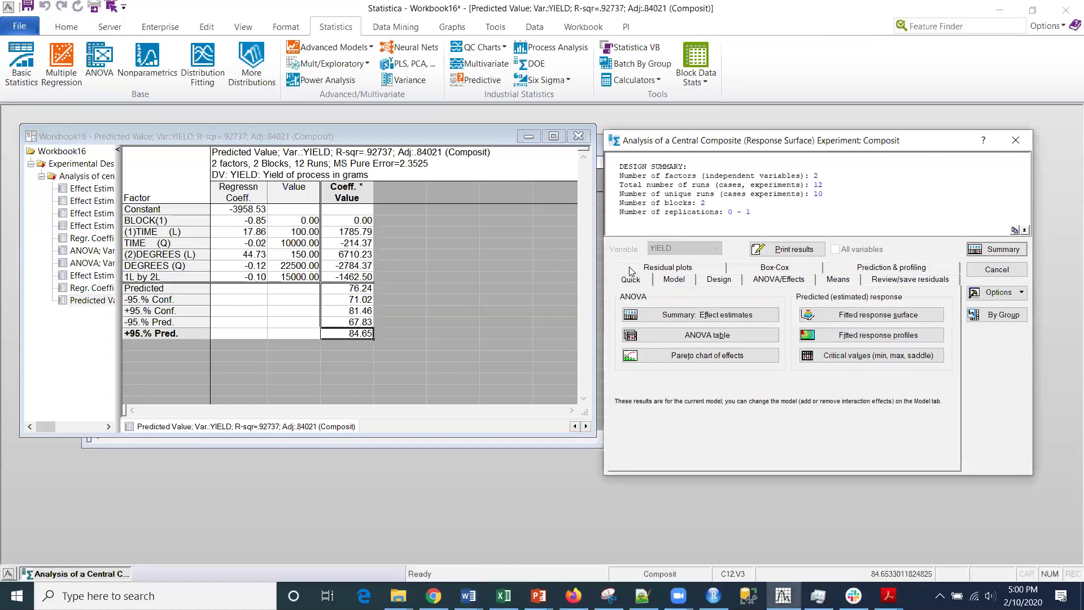
{"action": "left_click", "coordinate": [872, 337]}
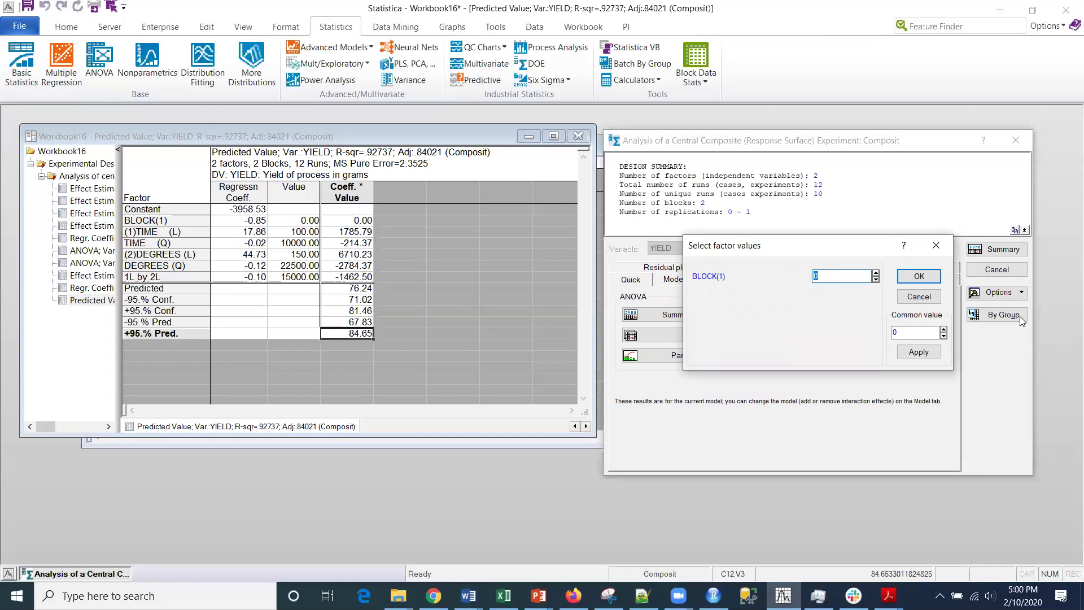
{"action": "left_click", "coordinate": [909, 297]}
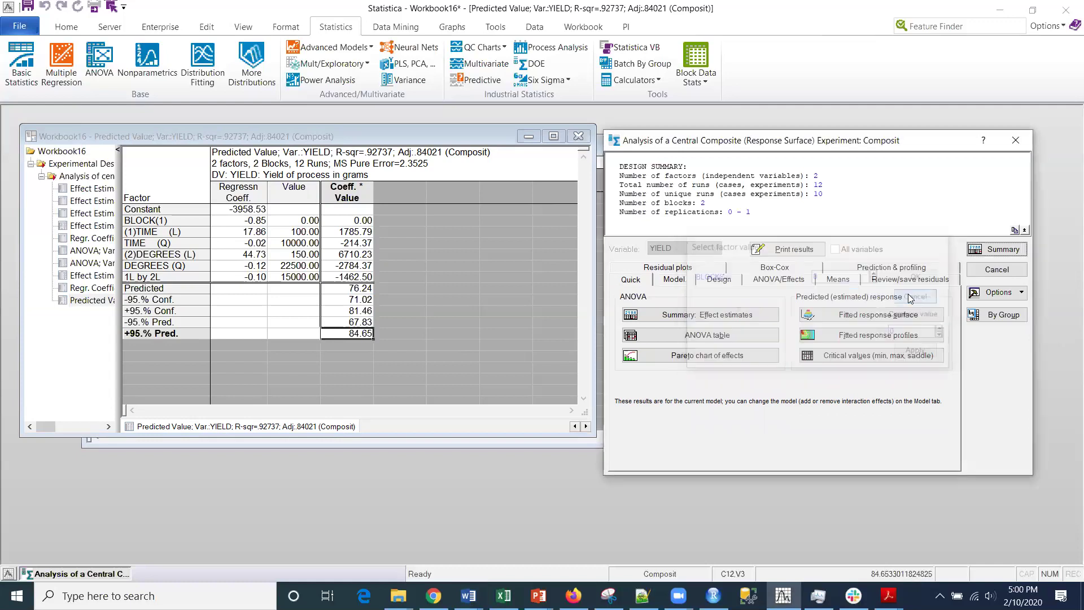
{"action": "left_click", "coordinate": [822, 357]}
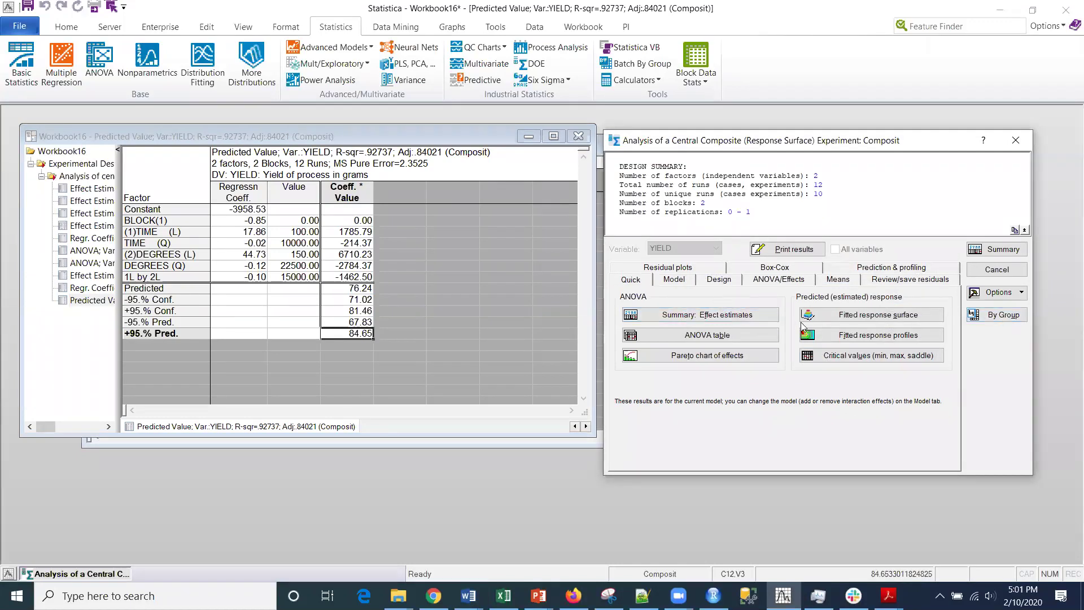
{"action": "left_click", "coordinate": [863, 334]}
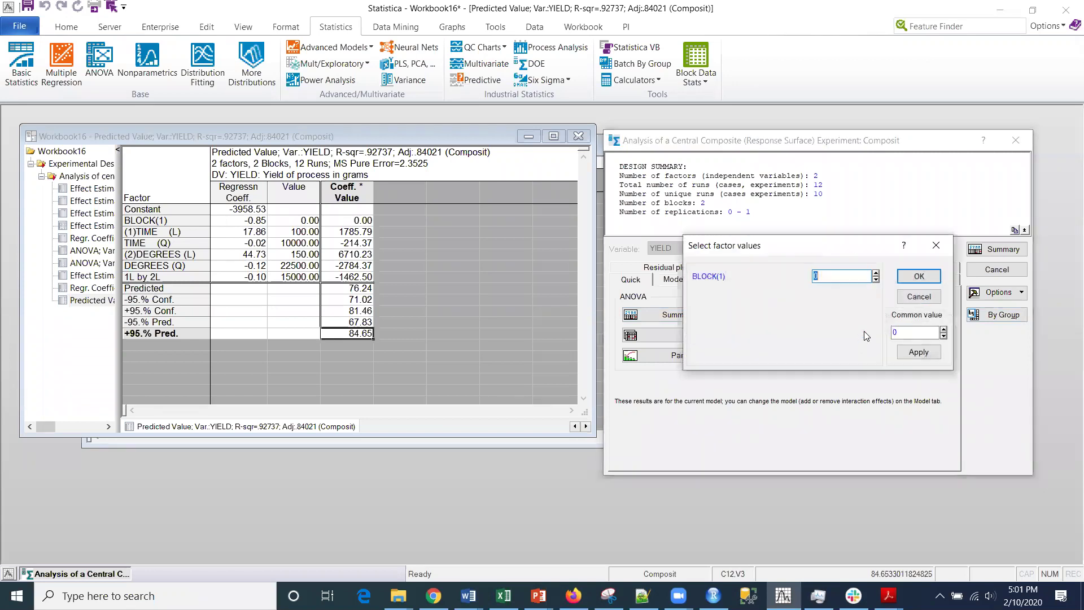
{"action": "left_click", "coordinate": [918, 277]}
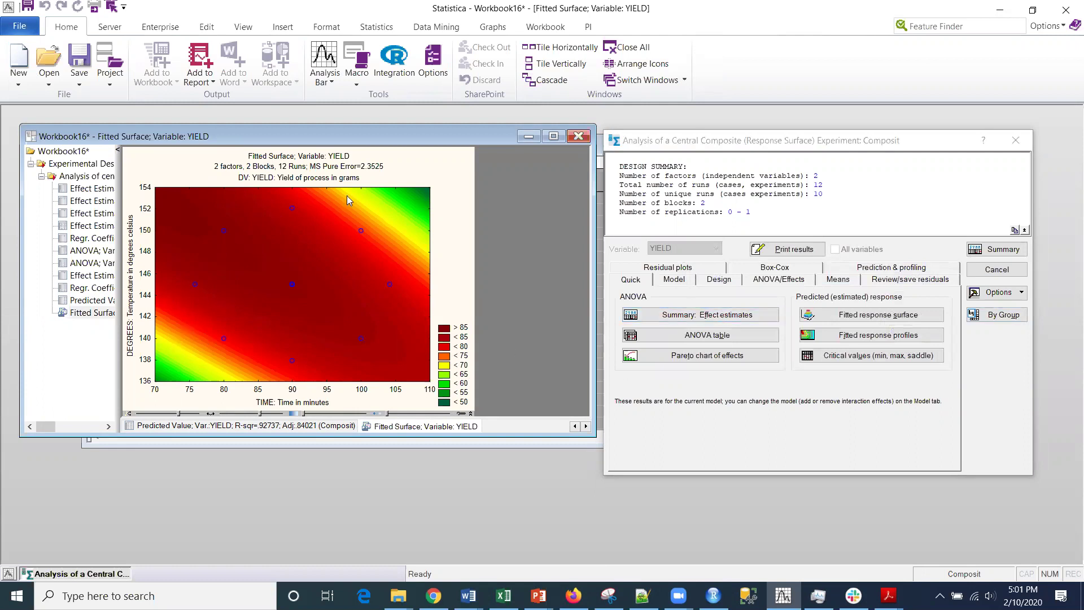
Step: Enlarge the contour plot's workbook window and remove the plot-area transparency
{"action": "key", "text": "alt+Tab"}
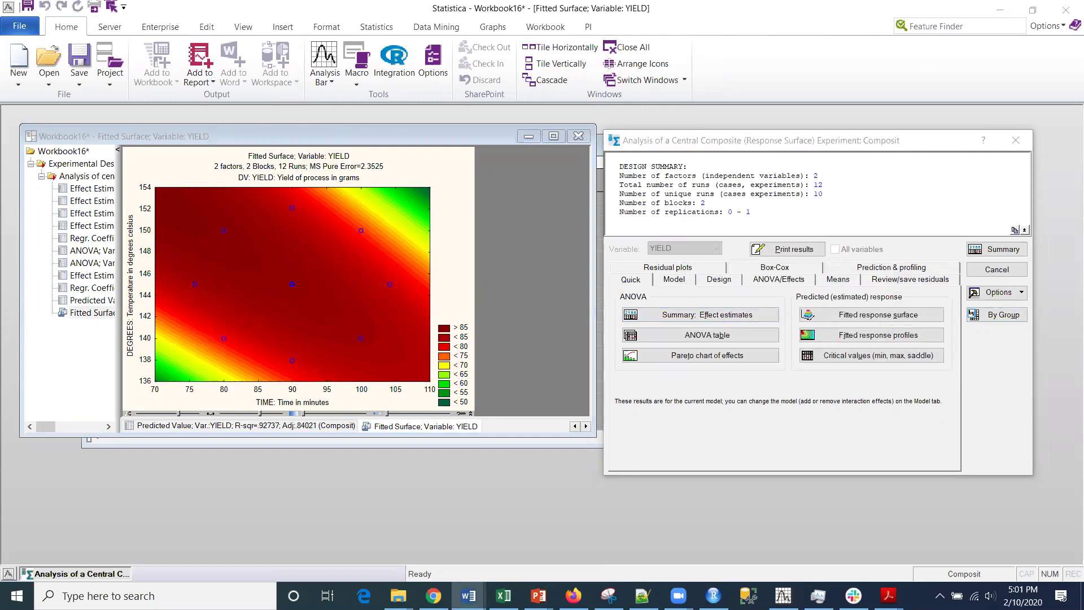
{"action": "left_click", "coordinate": [260, 417]}
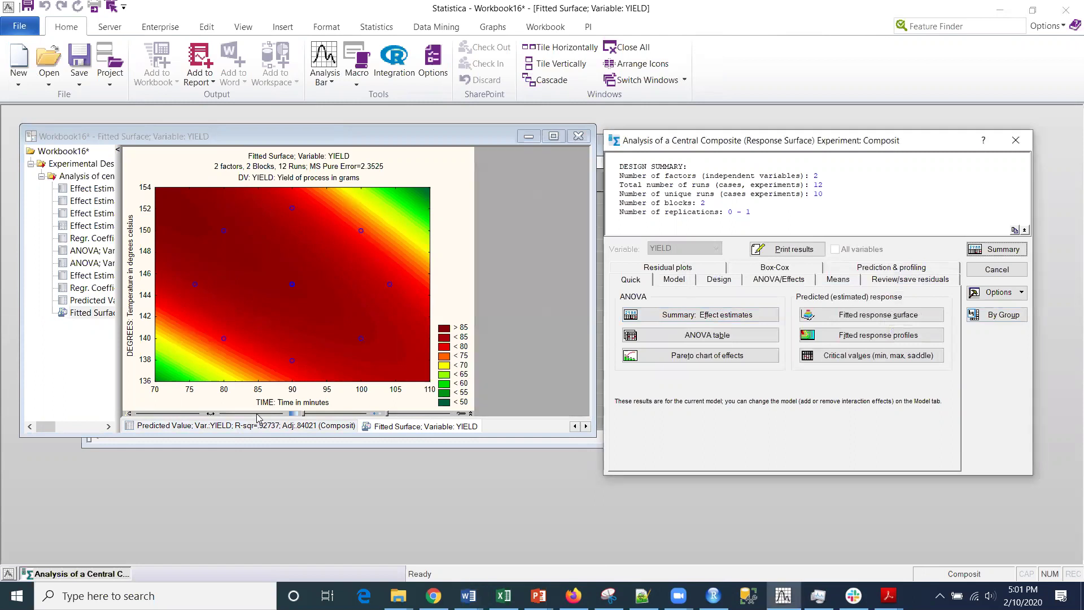
{"action": "left_click", "coordinate": [320, 422]}
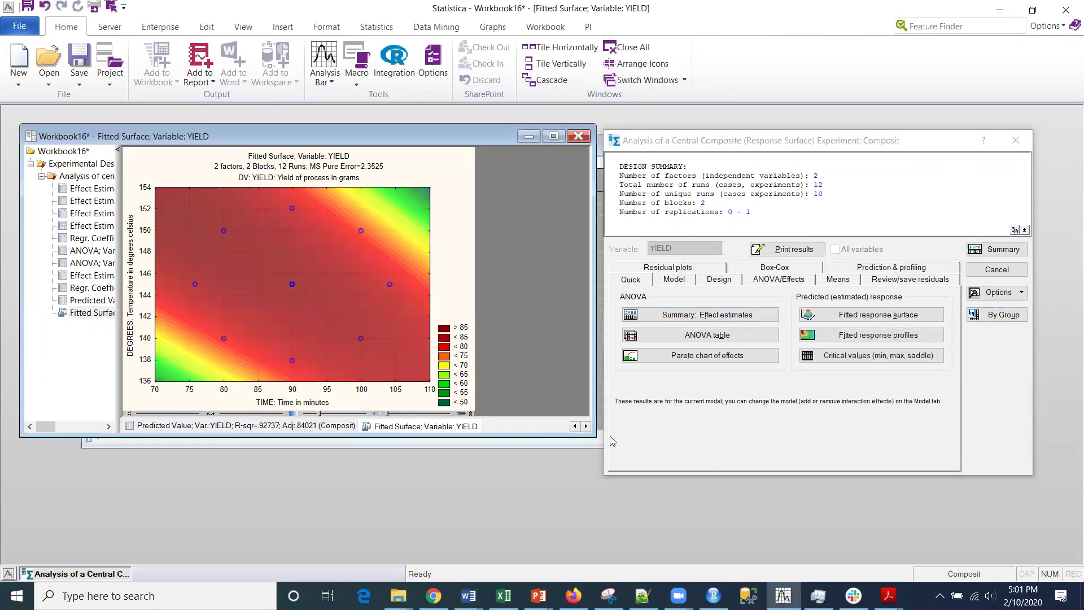
{"action": "left_click_drag", "start_coordinate": [594, 435], "coordinate": [751, 532]}
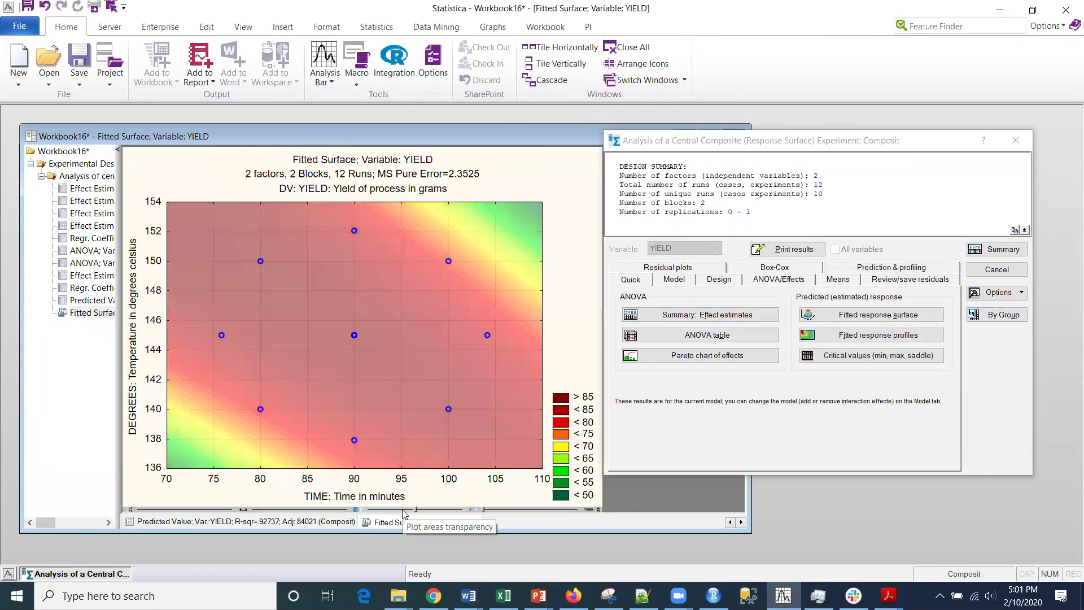
{"action": "left_click_drag", "start_coordinate": [415, 509], "coordinate": [369, 510]}
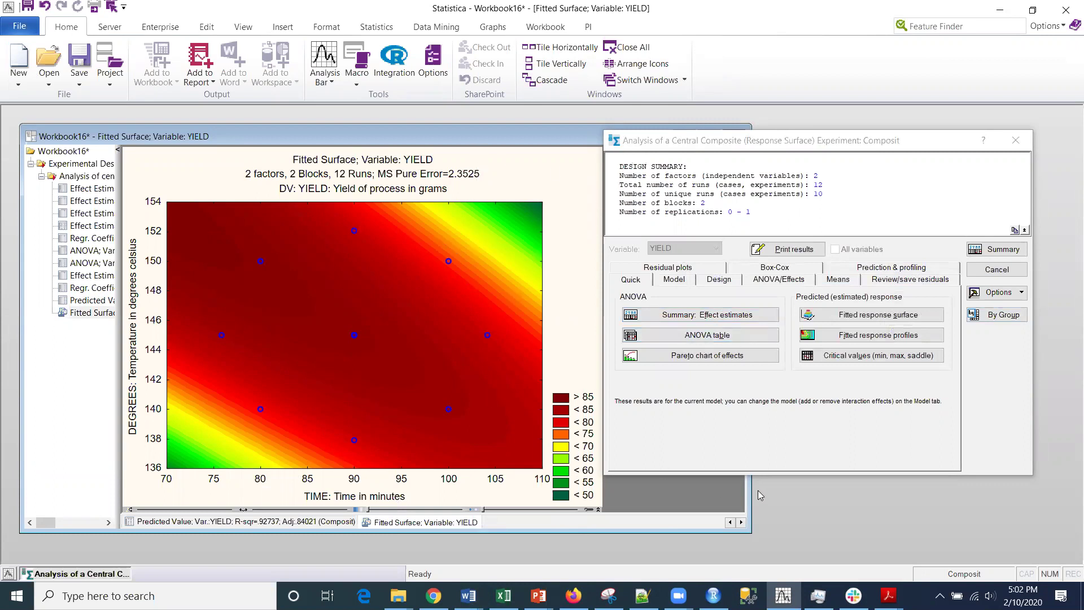
Step: Draw the 3D fitted YIELD surface over TIME and DEGREES and begin rotating it horizontally
{"action": "left_click", "coordinate": [856, 318]}
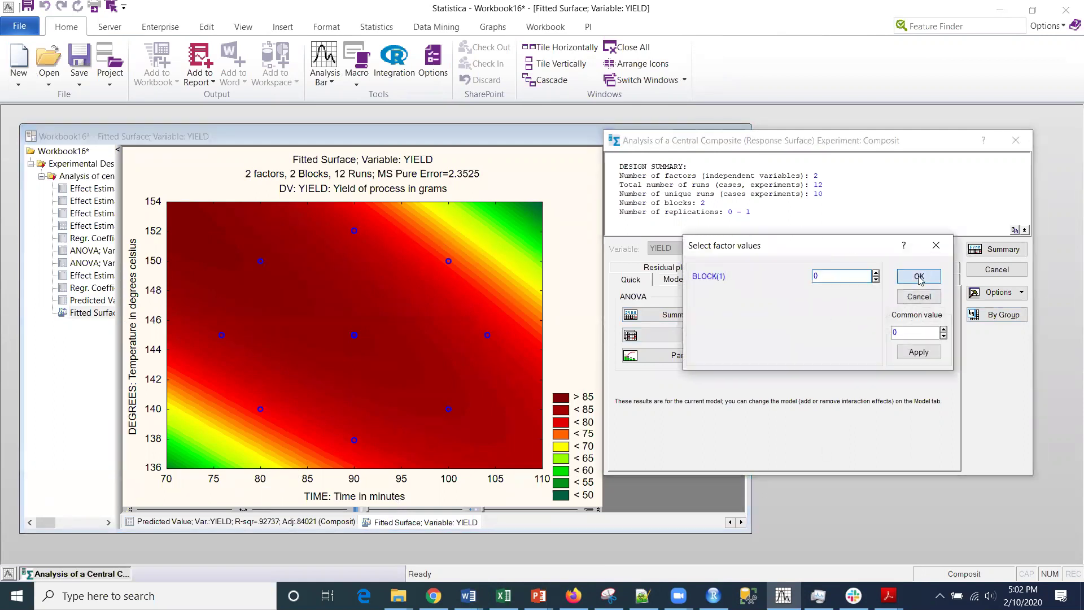
{"action": "left_click", "coordinate": [917, 279]}
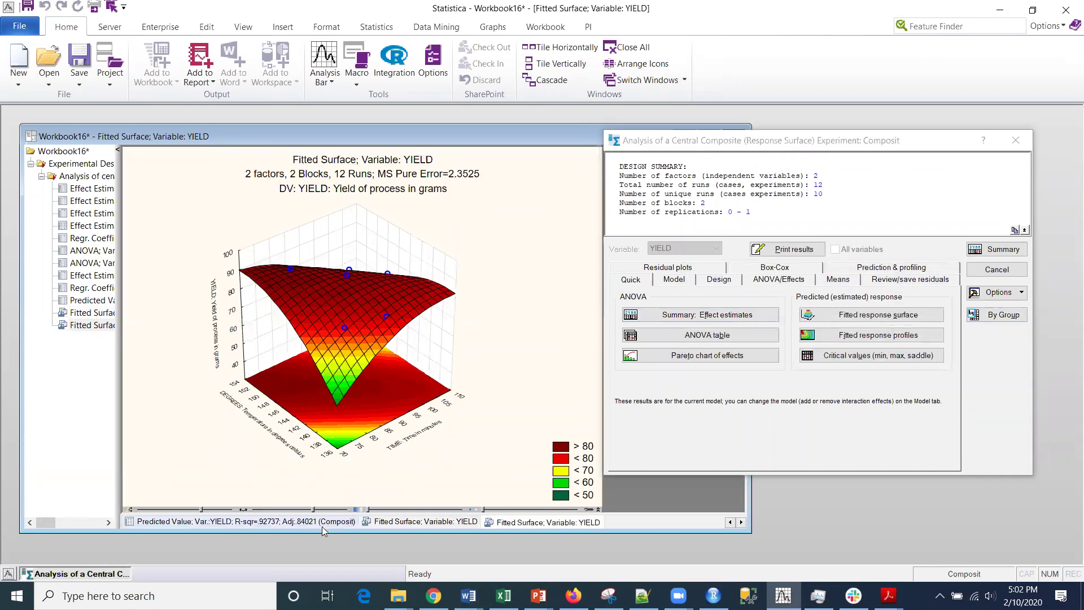
{"action": "left_click", "coordinate": [239, 510]}
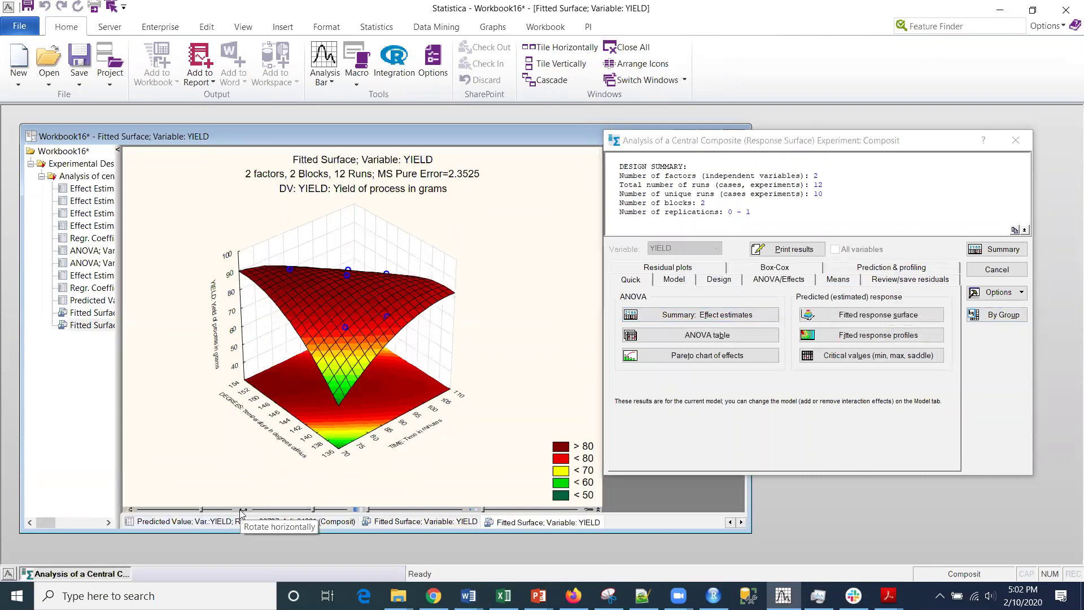
{"action": "left_click", "coordinate": [239, 509]}
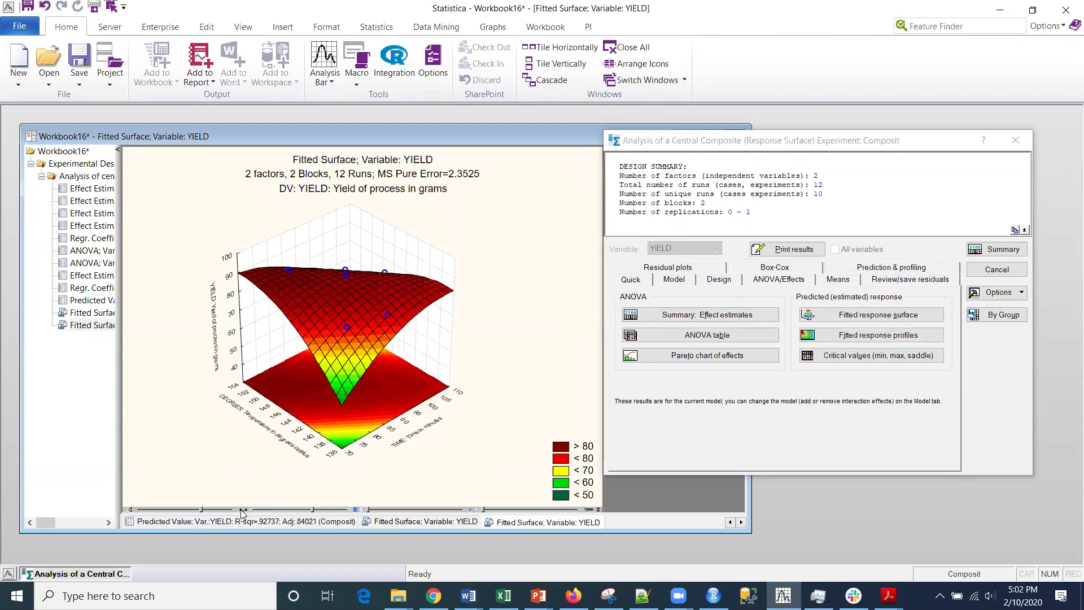
{"action": "left_click", "coordinate": [240, 509]}
Step: Rotate the surface further horizontally and tilt it to view from above
{"action": "left_click", "coordinate": [242, 510]}
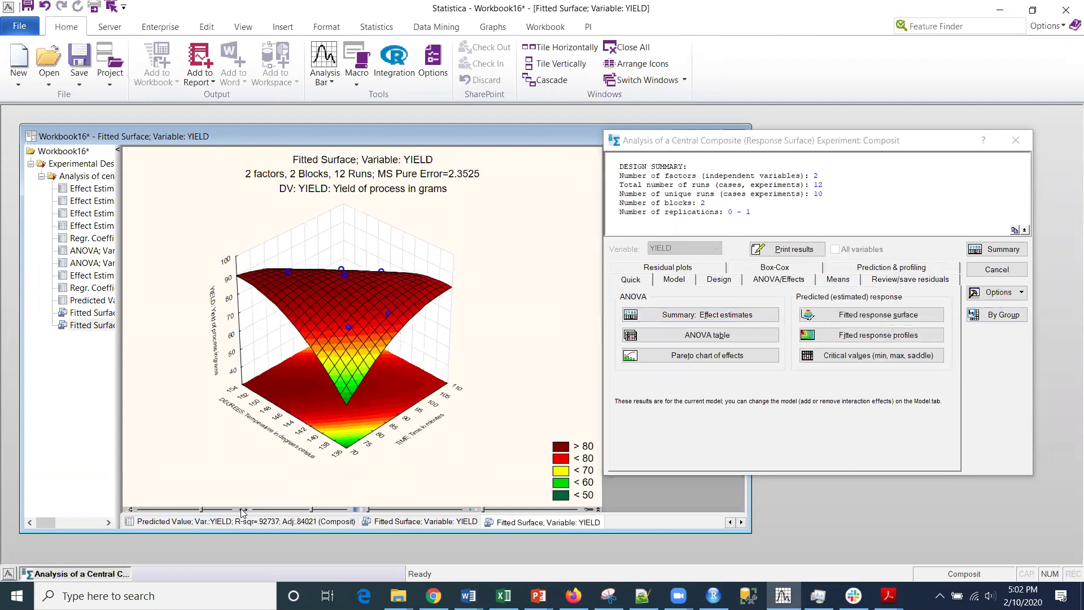
{"action": "left_click", "coordinate": [242, 510]}
{"action": "left_click", "coordinate": [242, 510]}
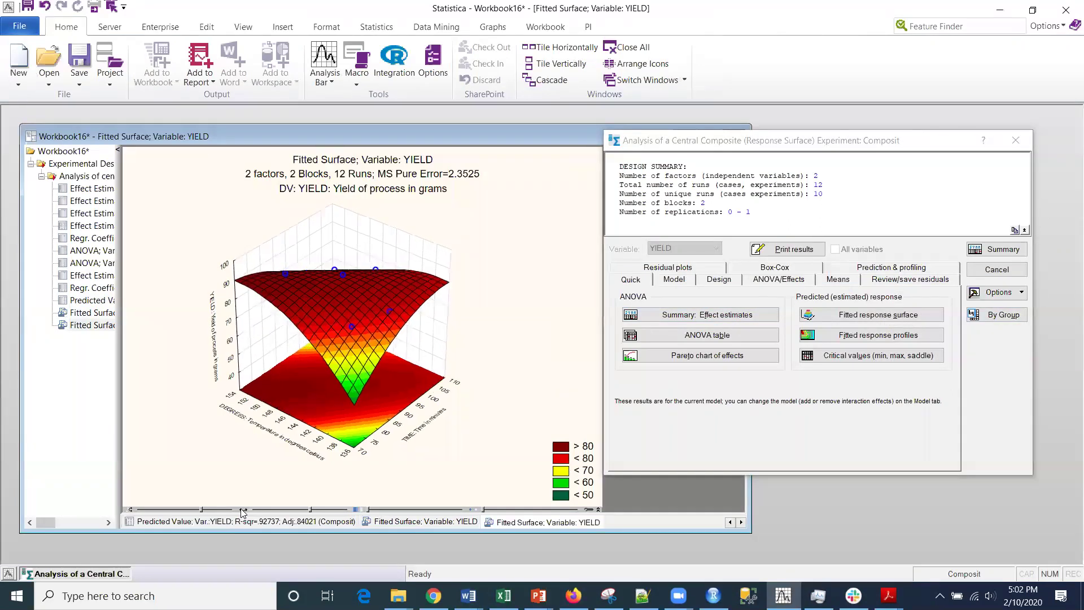
{"action": "left_click", "coordinate": [242, 510]}
{"action": "left_click", "coordinate": [242, 510]}
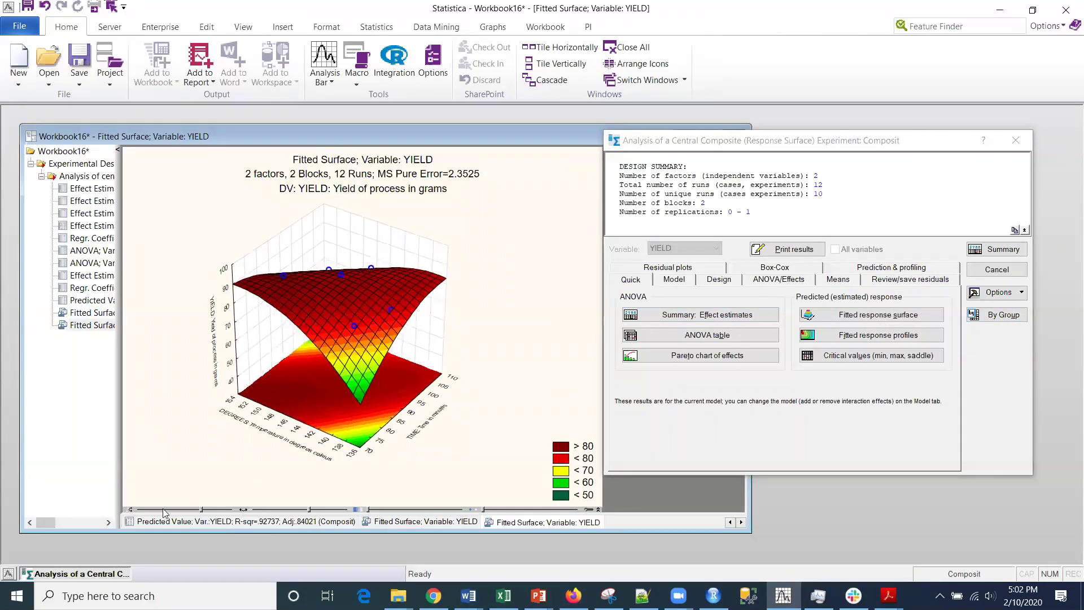
{"action": "mouse_move", "coordinate": [202, 510]}
{"action": "left_mouse_down"}
{"action": "mouse_move", "coordinate": [213, 512]}
{"action": "mouse_move", "coordinate": [202, 510]}
{"action": "left_mouse_up"}
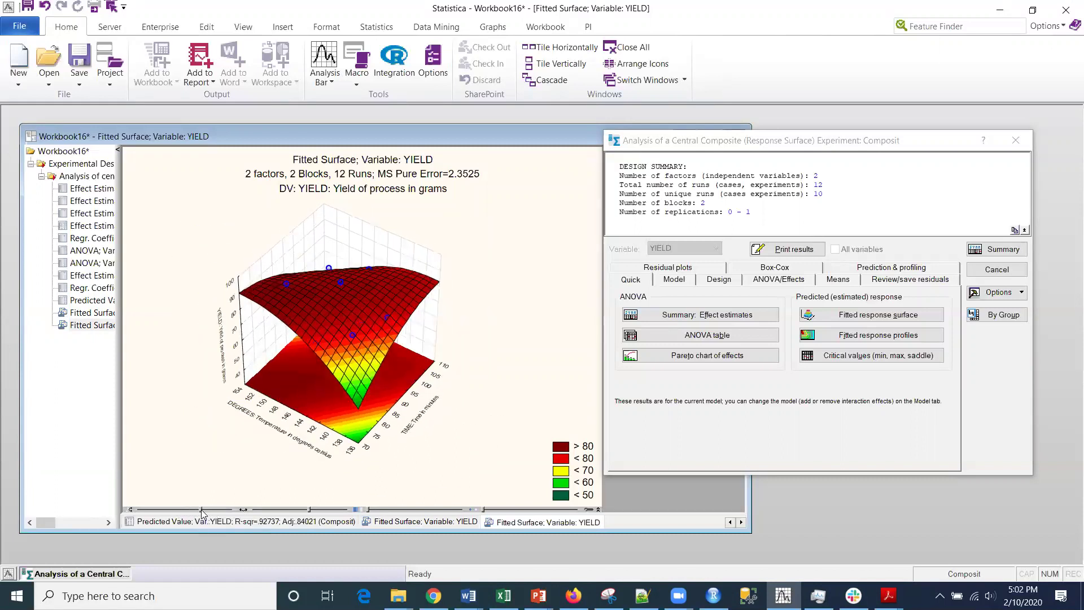
{"action": "left_click", "coordinate": [298, 511]}
{"action": "left_click_drag", "start_coordinate": [303, 512], "coordinate": [310, 510]}
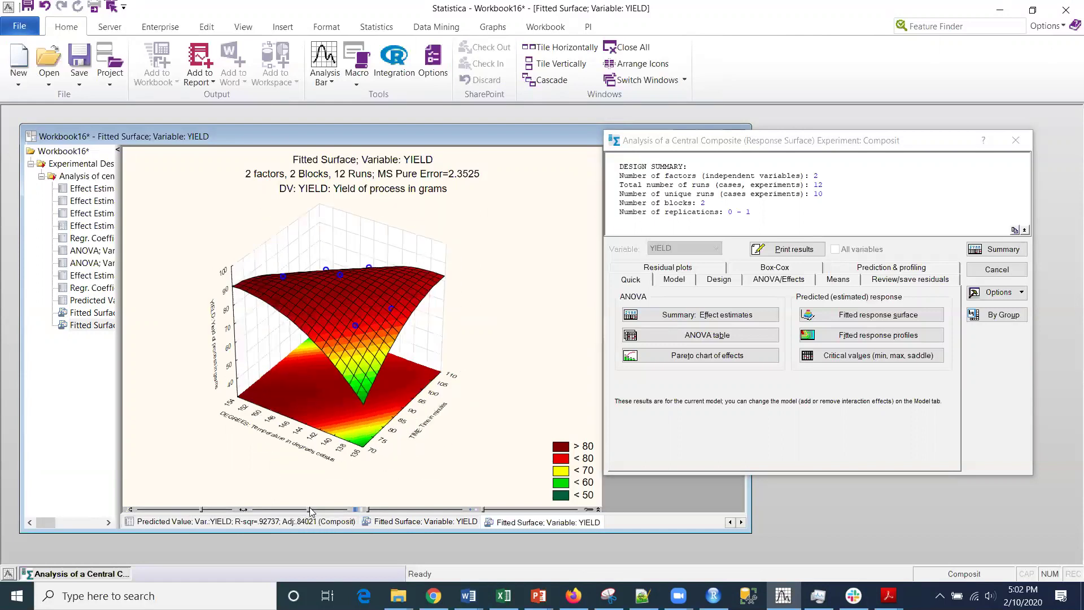